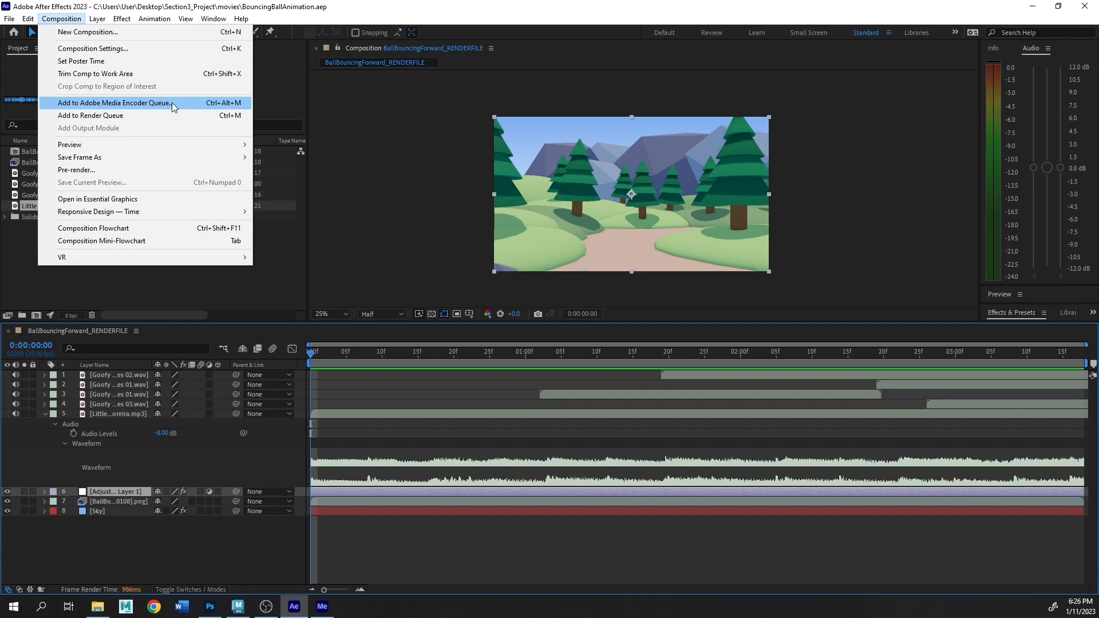
- Send the BallBouncingForward_RENDERFILE composition to the Adobe Media Encoder queue and maximize the encoder window
click(172, 102)
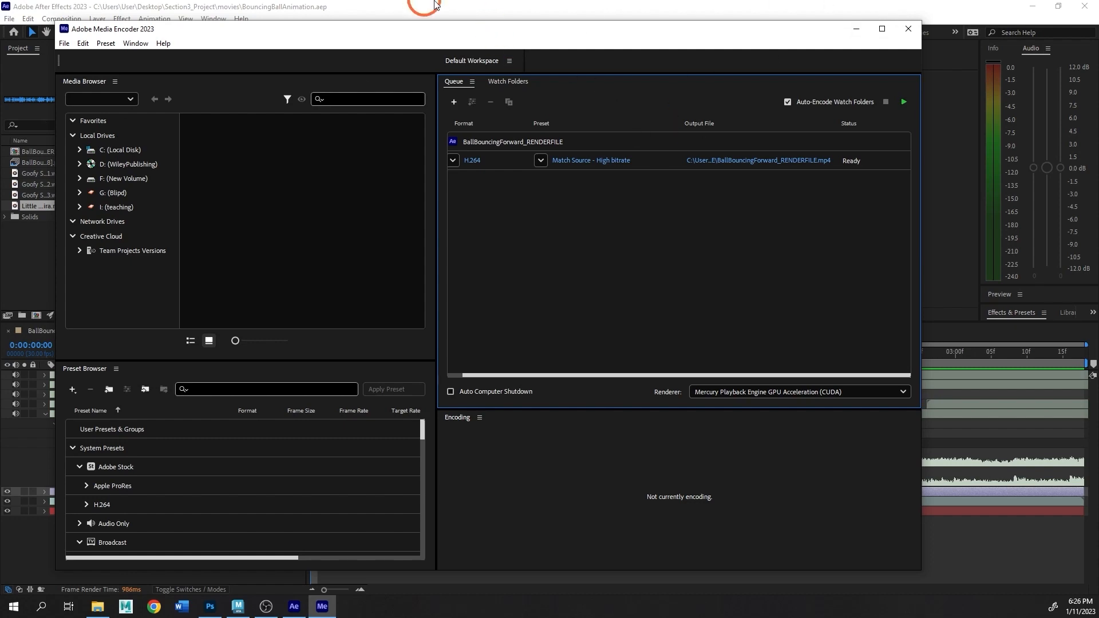
click(881, 32)
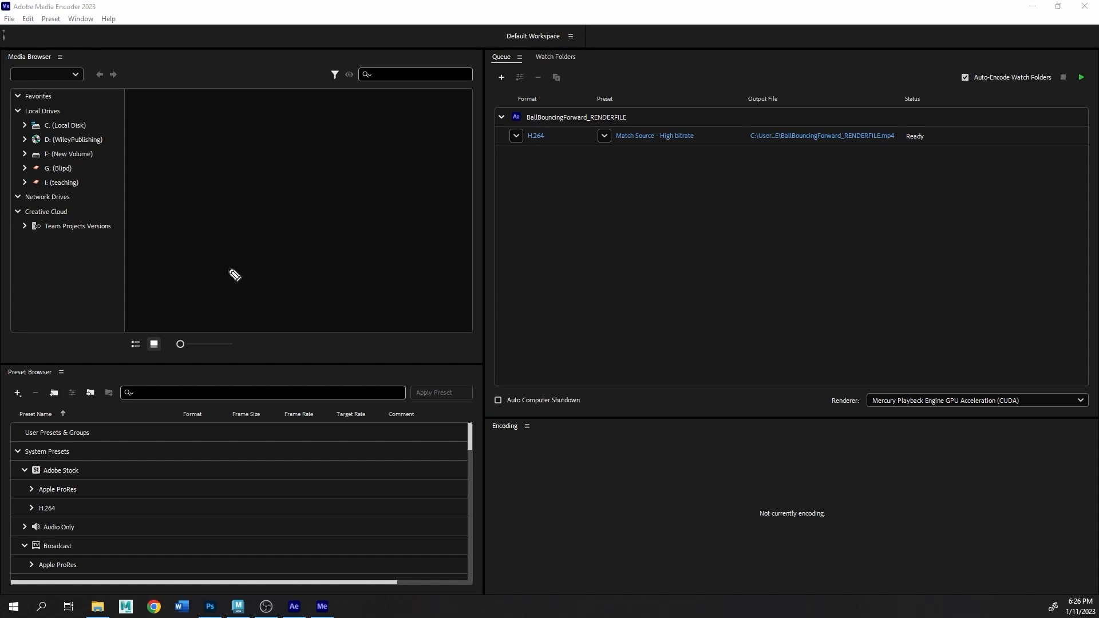
mouse_move(160, 339)
mouse_down()
mouse_move(32, 126)
mouse_move(255, 341)
mouse_move(383, 277)
mouse_move(279, 300)
mouse_up()
drag(137, 129, 367, 241)
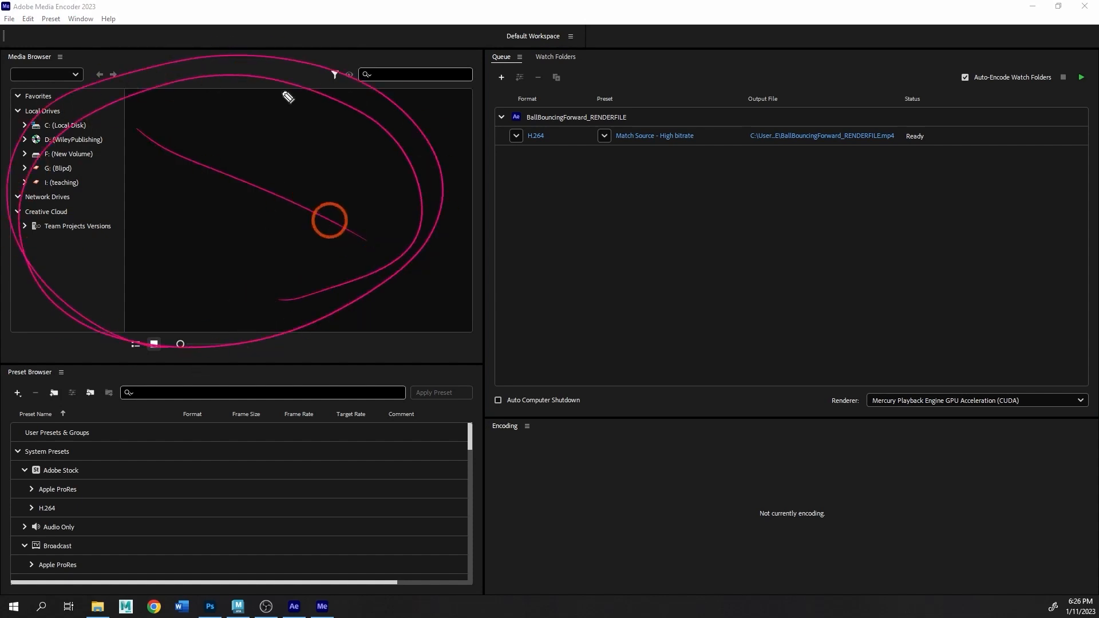
drag(286, 87, 155, 289)
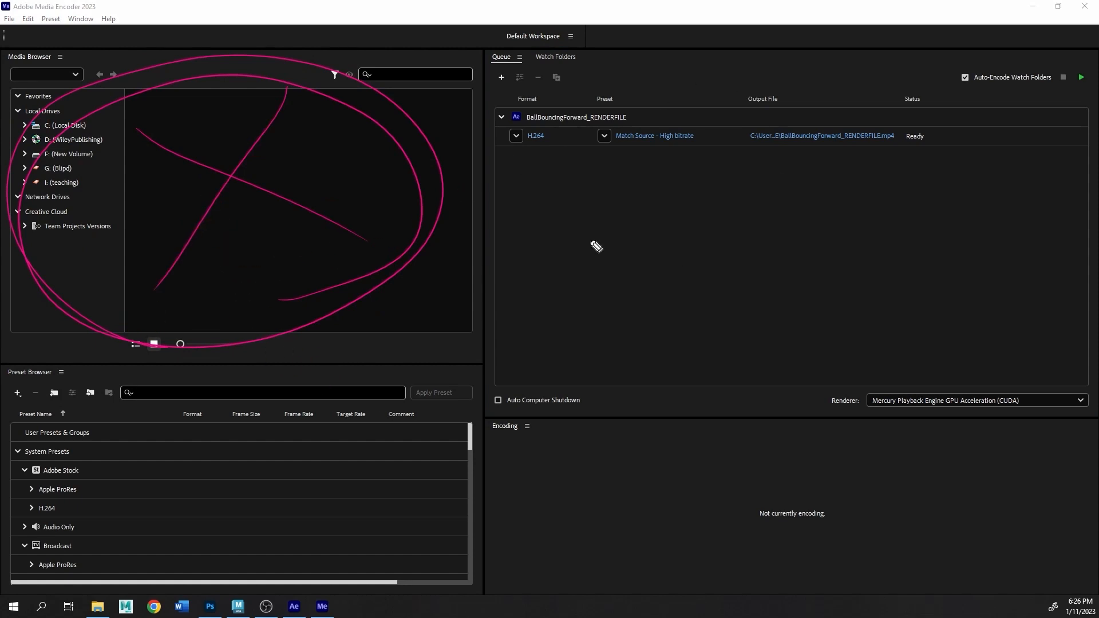
mouse_move(598, 236)
mouse_down()
mouse_move(802, 18)
mouse_move(483, 98)
mouse_move(614, 247)
mouse_up()
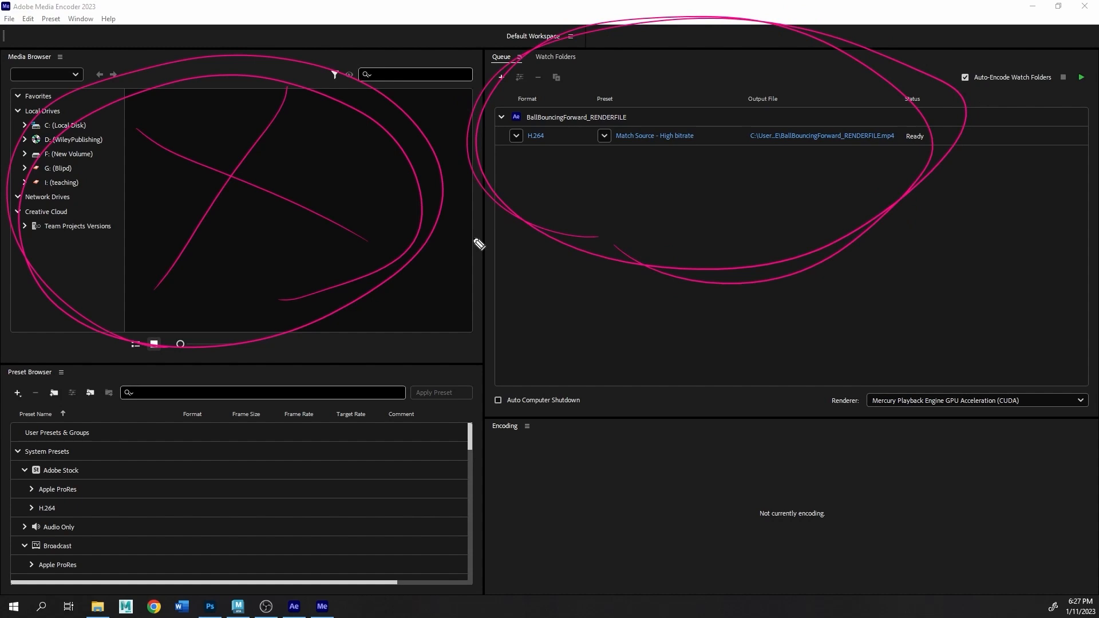
mouse_move(688, 576)
mouse_down()
mouse_move(638, 346)
mouse_move(534, 454)
mouse_move(839, 555)
mouse_up()
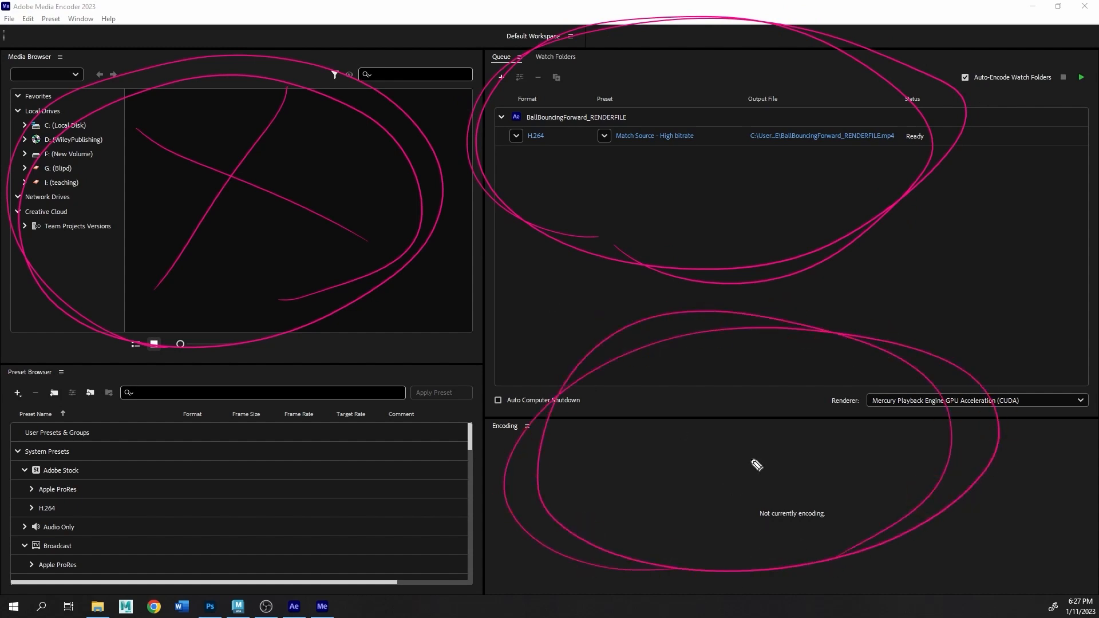
mouse_move(115, 567)
mouse_down()
mouse_move(255, 321)
mouse_move(111, 345)
mouse_move(117, 356)
mouse_up()
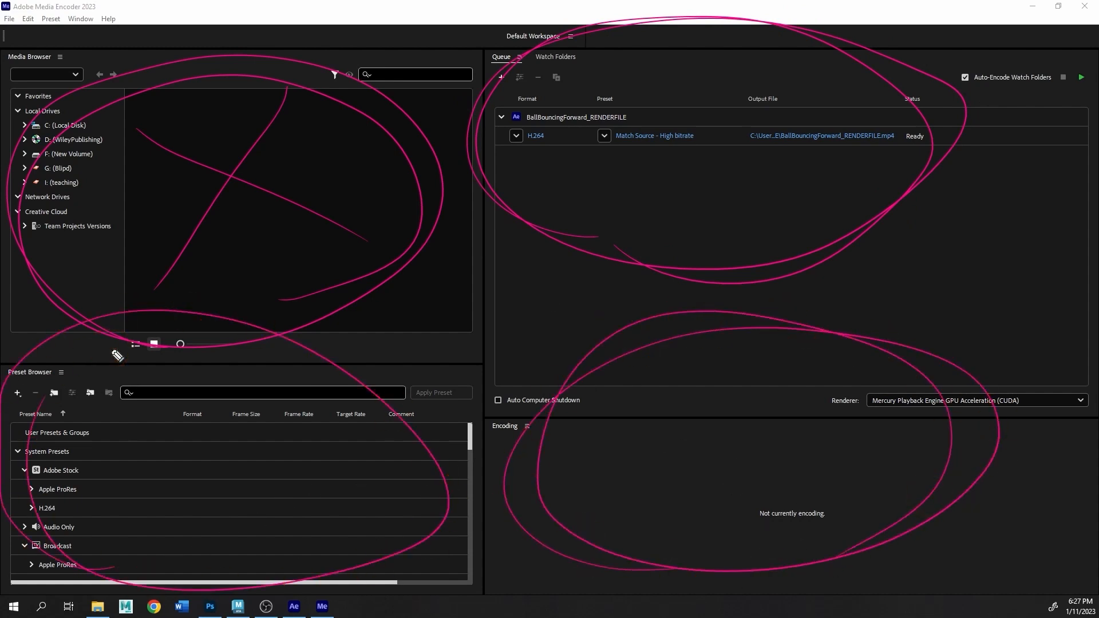
key(Escape)
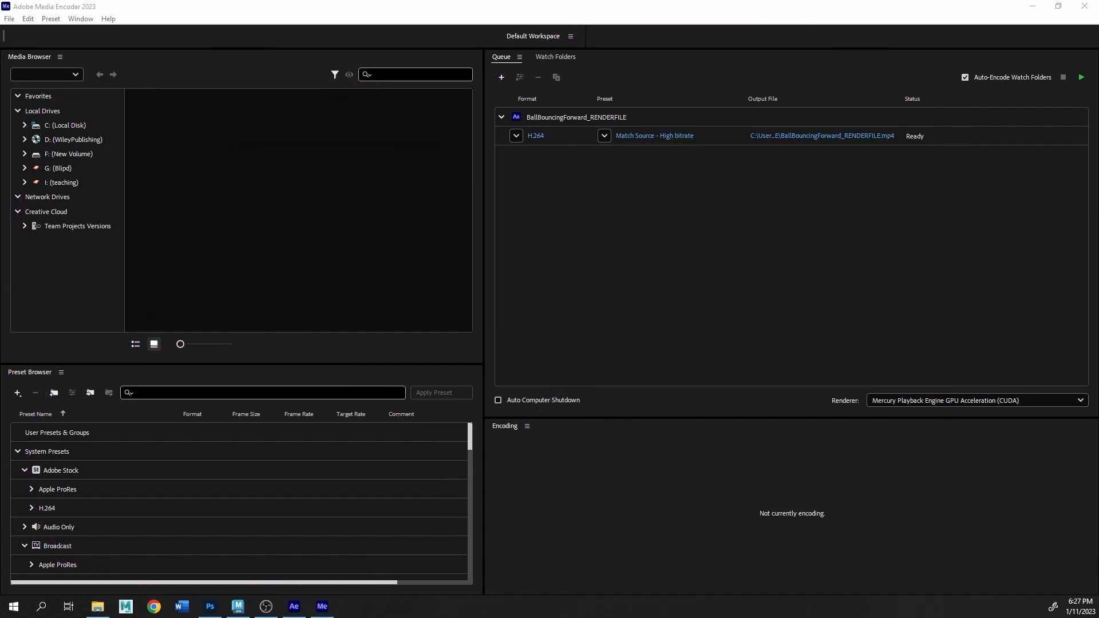
- Enlarge the Preset Browser over the Media Browser and collapse the Broadcast, Camera and Devices preset groups
click(297, 322)
drag(350, 365, 332, 178)
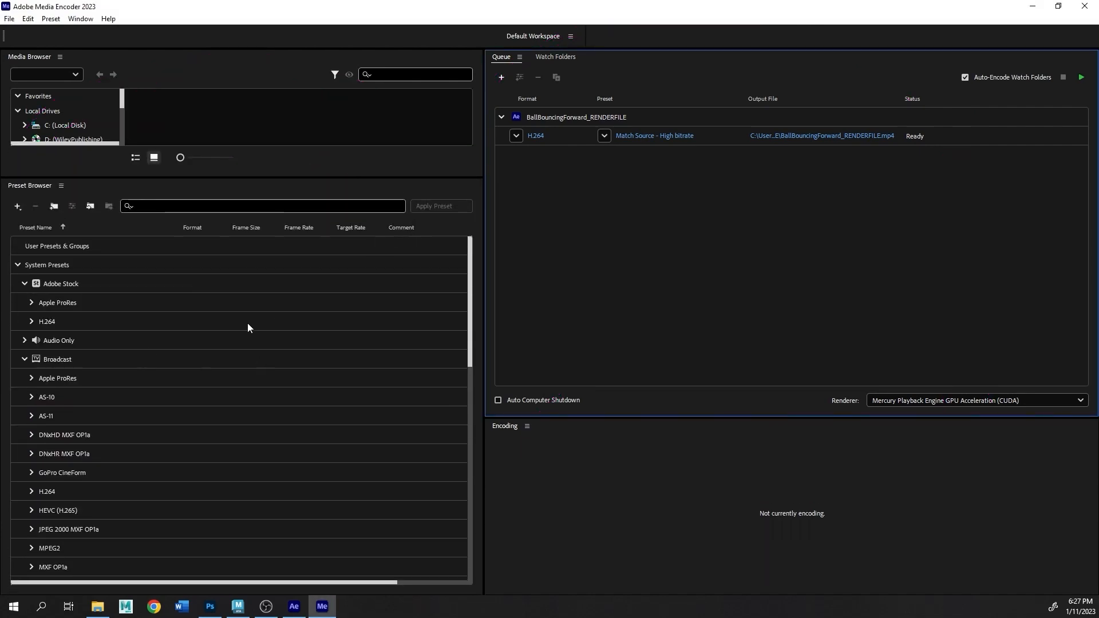
click(23, 360)
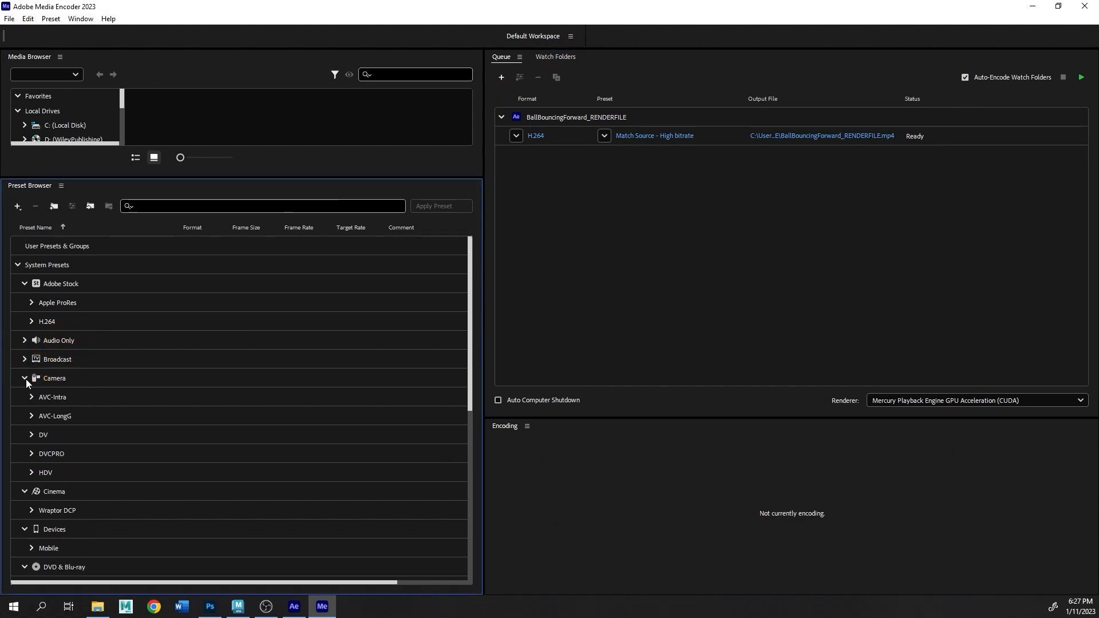
click(26, 380)
click(25, 434)
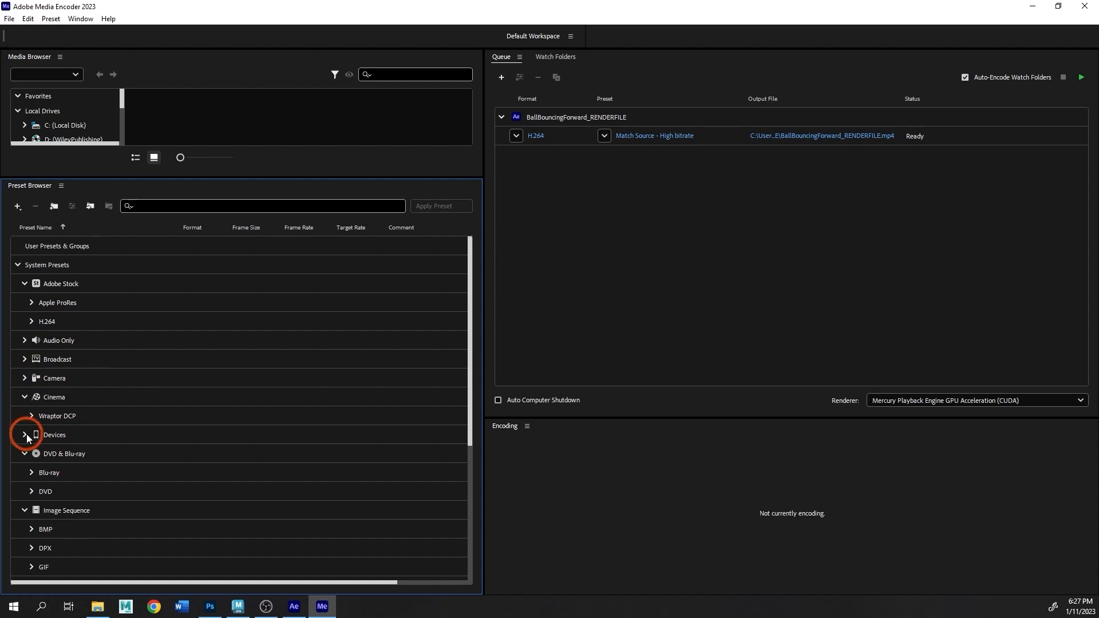
scroll(78, 437, down, 4)
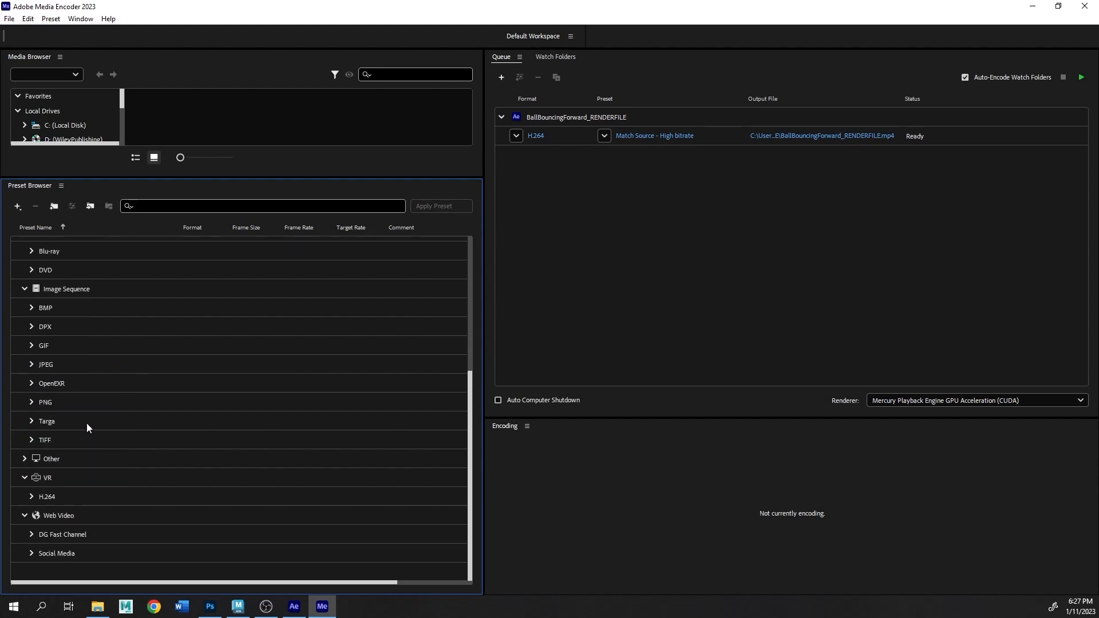
scroll(183, 430, up, 4)
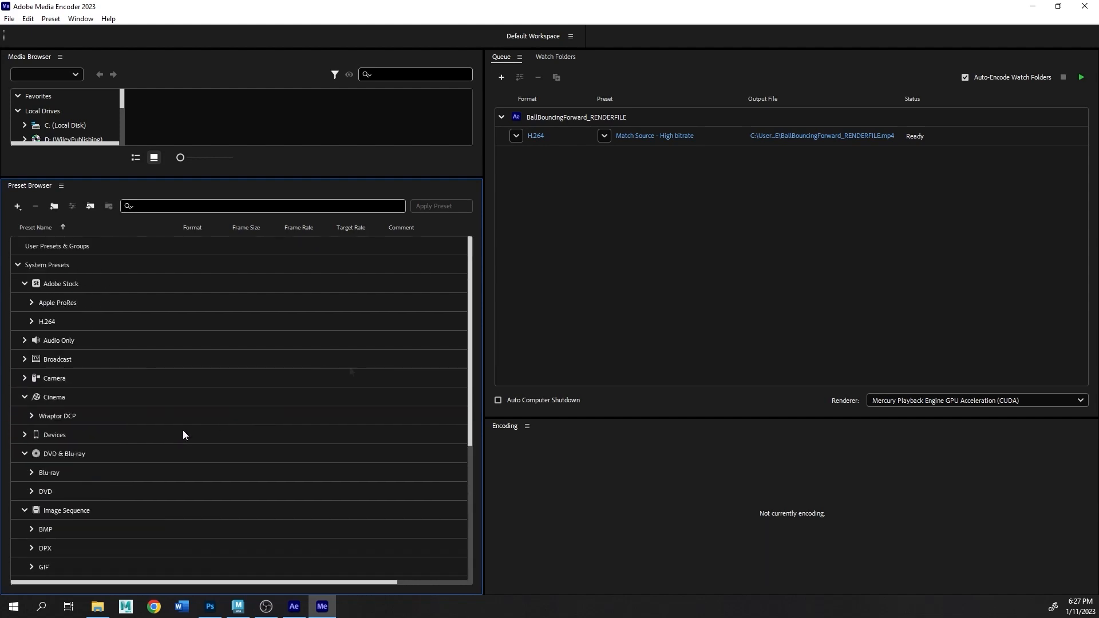
- View the H.264 presets in the Adobe Stock group, leaving the list collapsed again
click(33, 321)
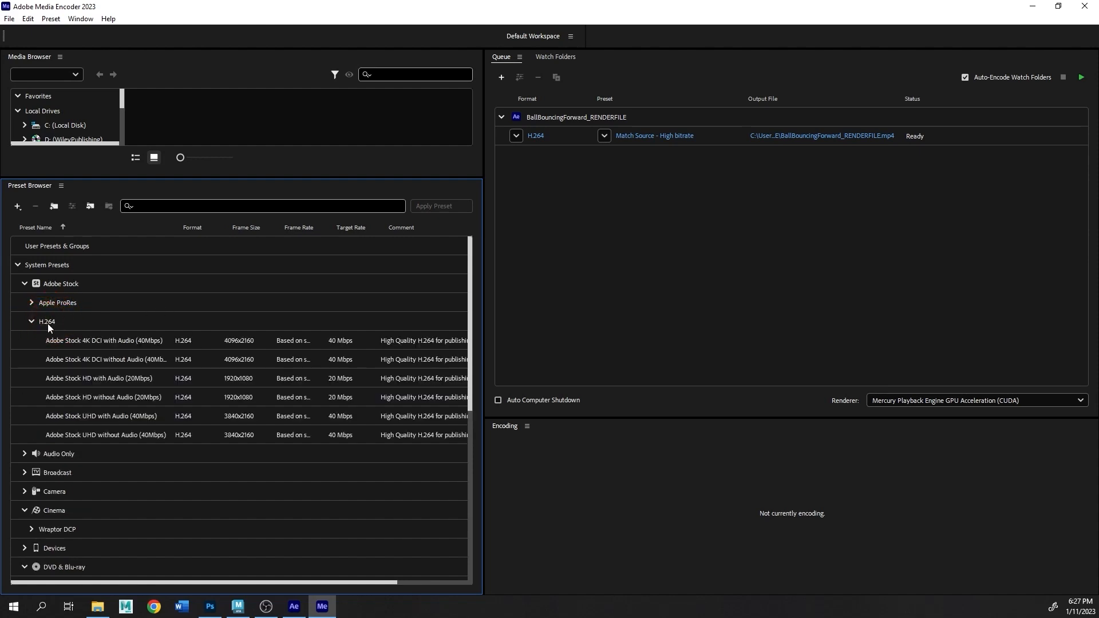
click(48, 325)
click(32, 321)
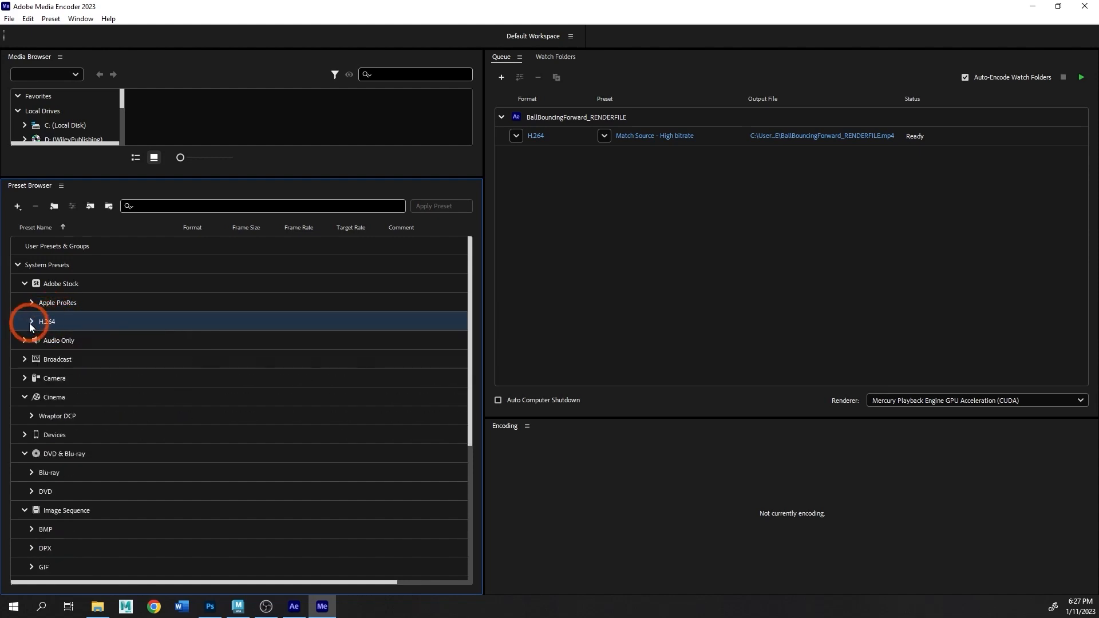
- Expand the Social Media presets in the Web Video group and look through them
scroll(108, 297, down, 2)
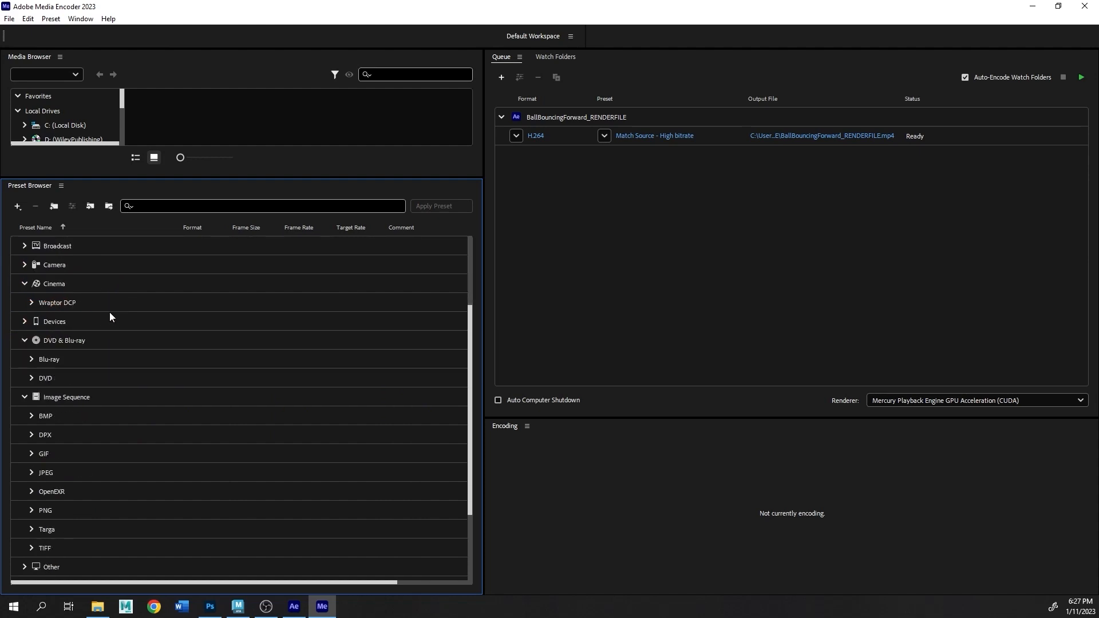
scroll(110, 317, down, 2)
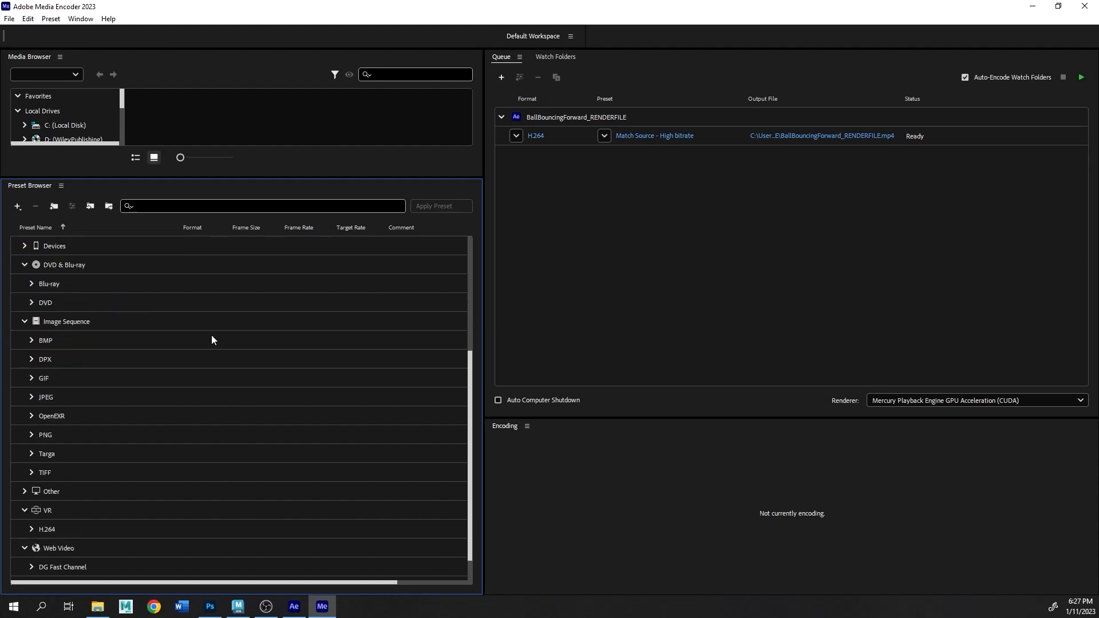
scroll(151, 317, down, 1)
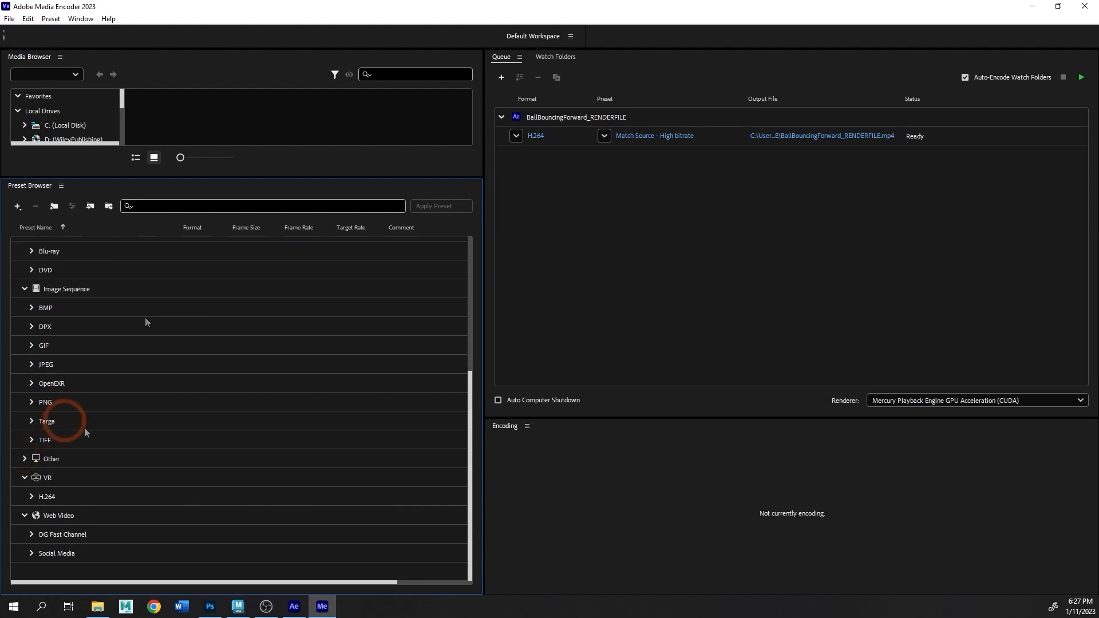
click(65, 516)
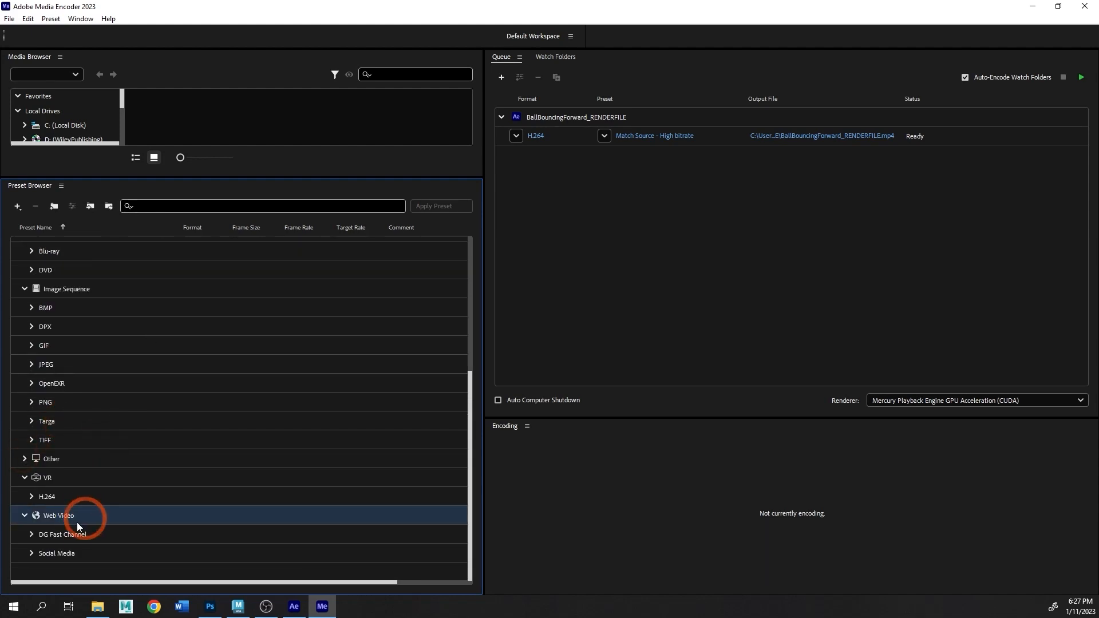
click(42, 555)
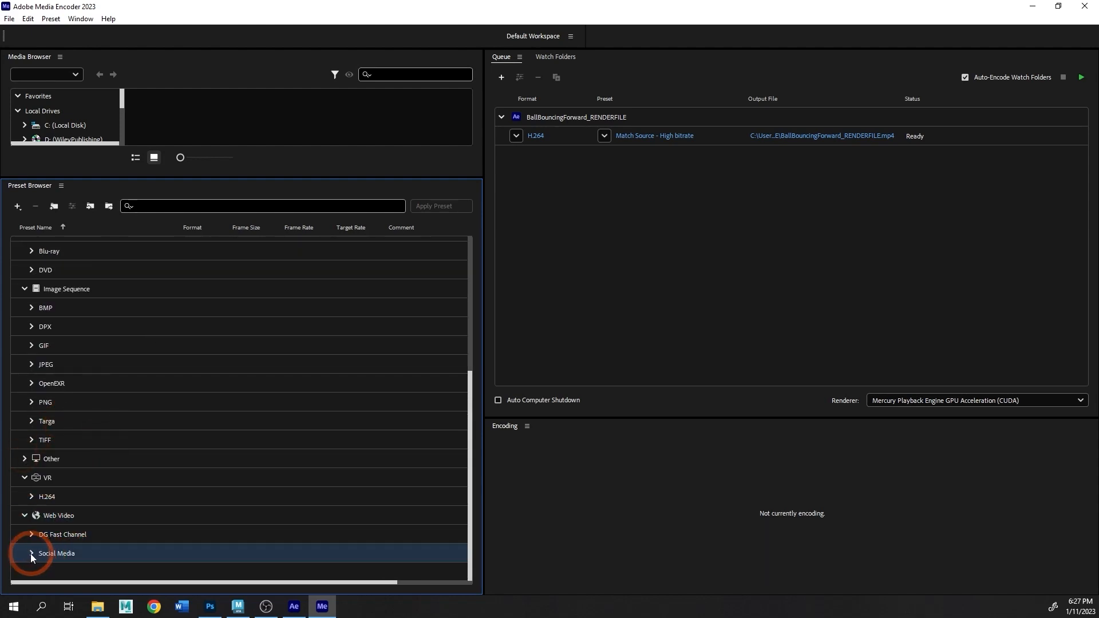
click(31, 554)
scroll(91, 484, down, 7)
scroll(115, 445, down, 1)
scroll(119, 438, up, 2)
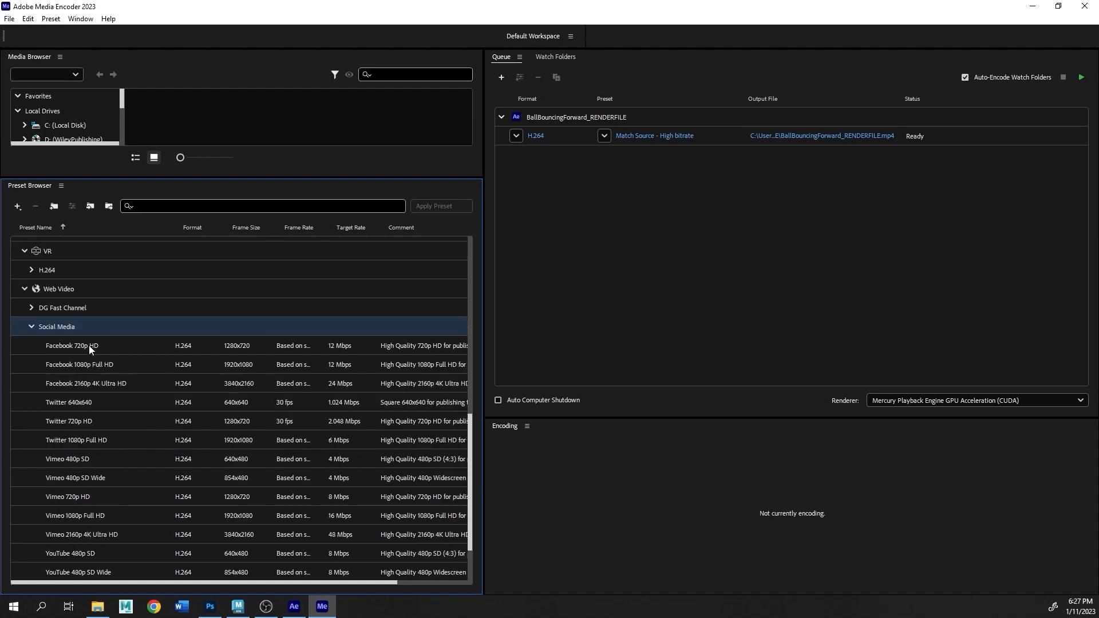
scroll(89, 338, down, 2)
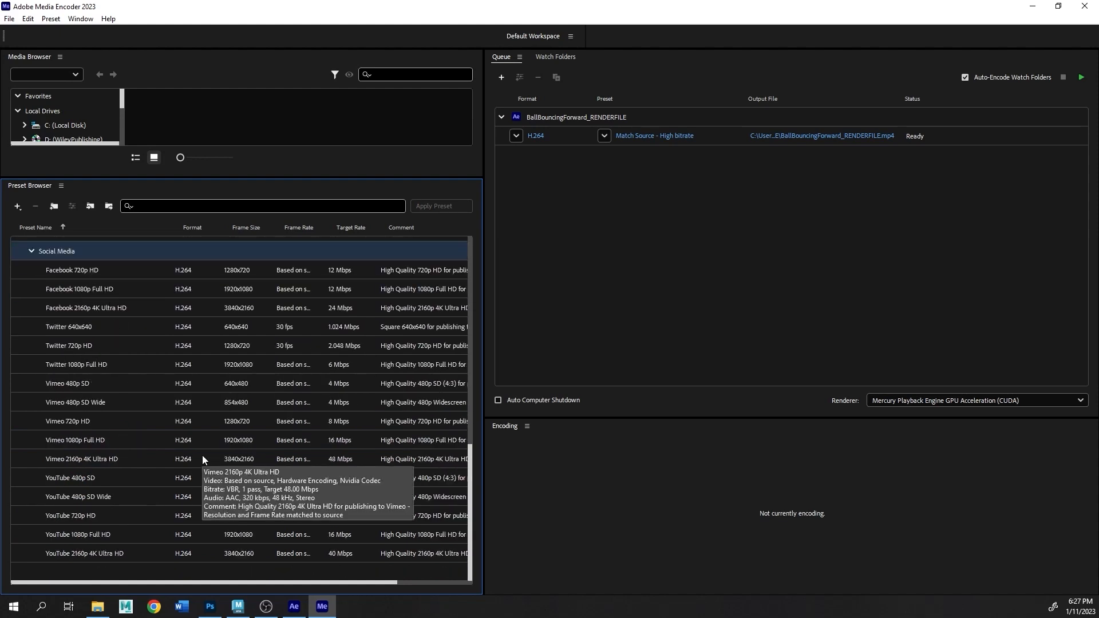
- Apply the YouTube 1080p Full HD preset to the queued BallBouncingForward_RENDERFILE output
mouse_move(367, 284)
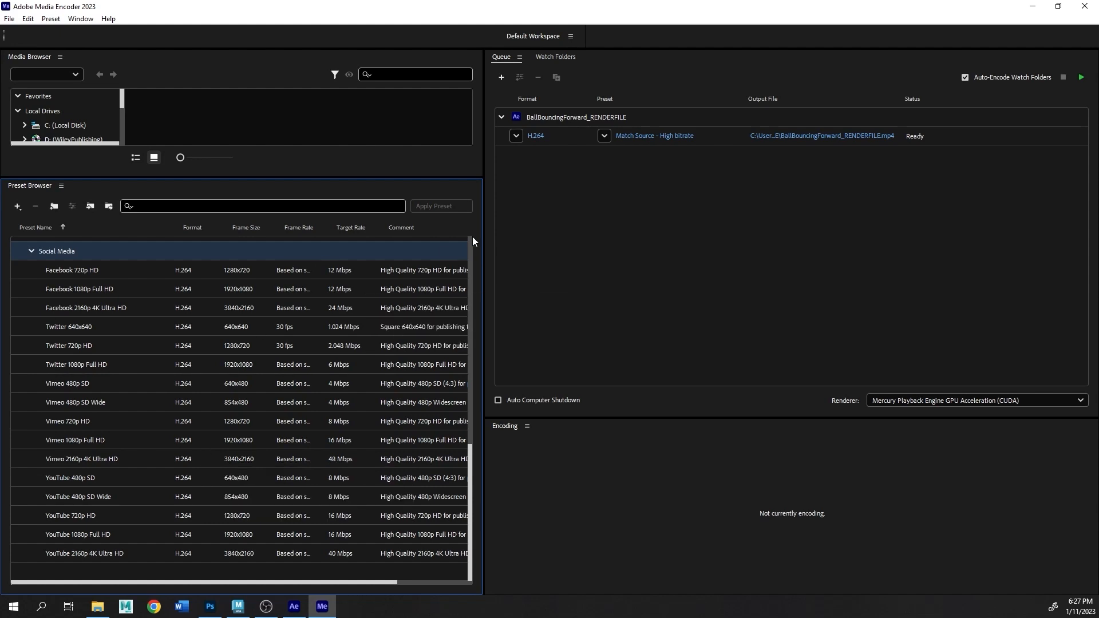
click(138, 535)
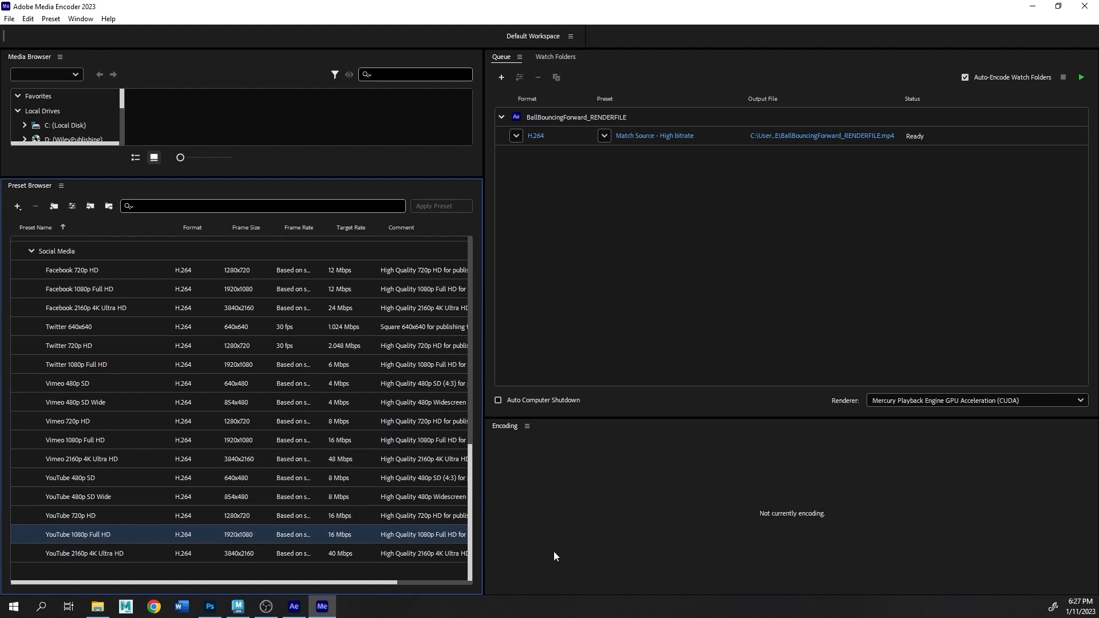
drag(59, 537, 673, 140)
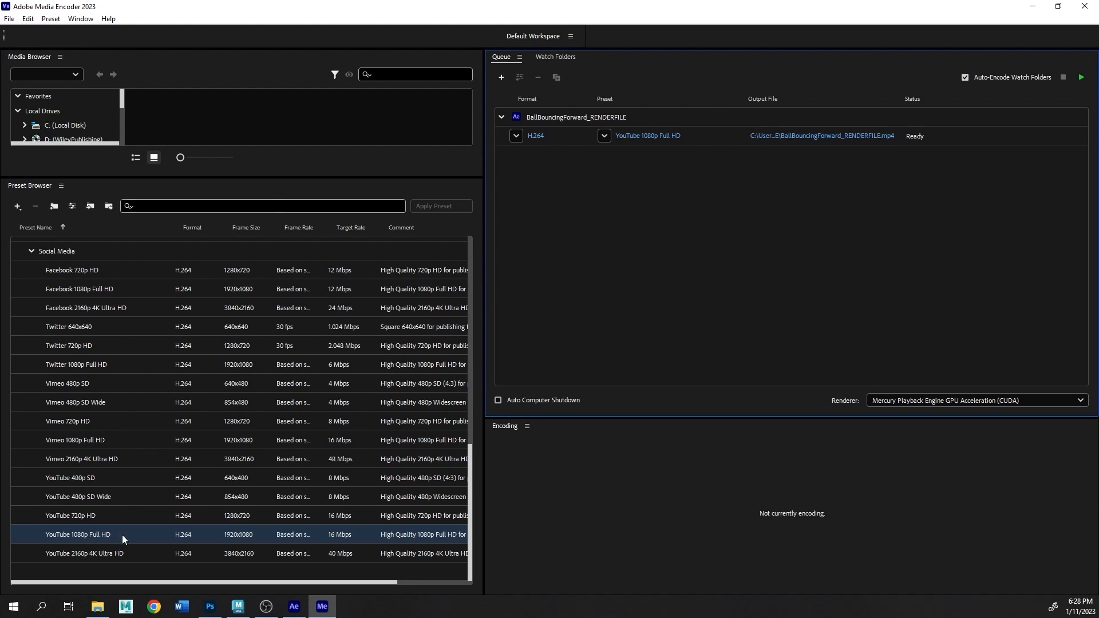
mouse_move(121, 515)
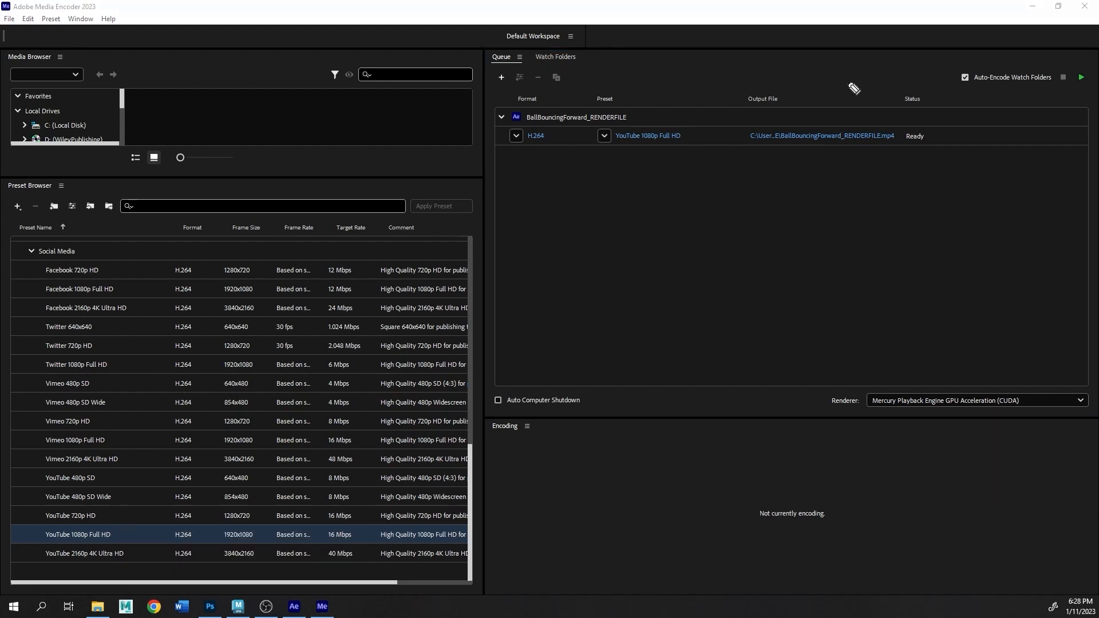
mouse_move(804, 166)
mouse_down()
mouse_move(743, 168)
mouse_move(931, 141)
mouse_move(723, 151)
mouse_move(913, 179)
mouse_move(723, 122)
mouse_up()
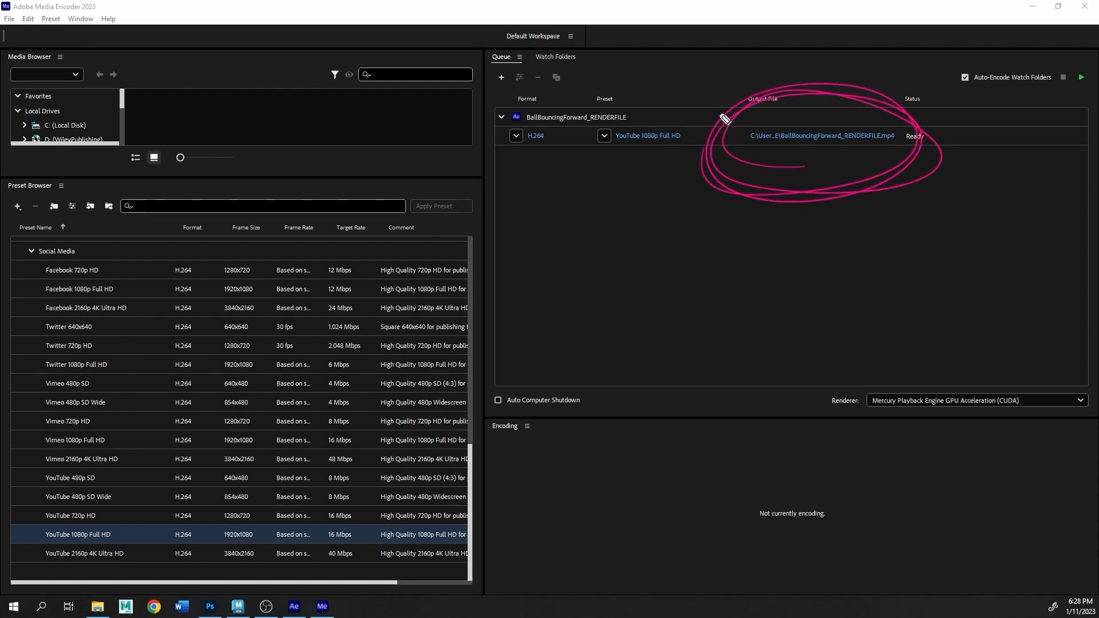
click(686, 151)
- Set the queued output to save as Section3_Final in the project's movies folder
click(793, 138)
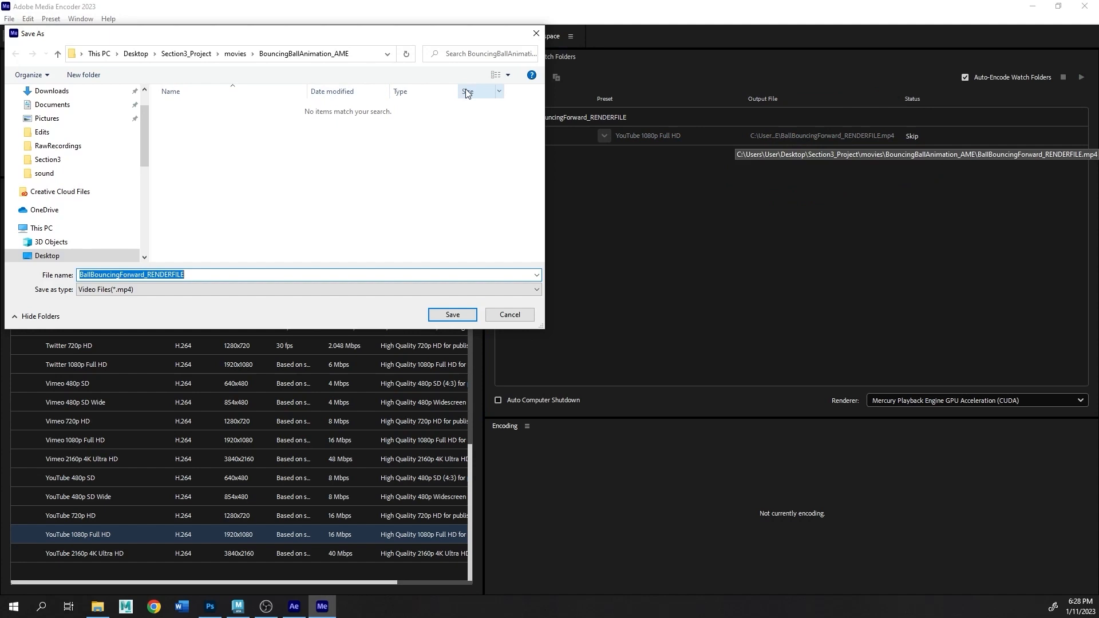
click(235, 54)
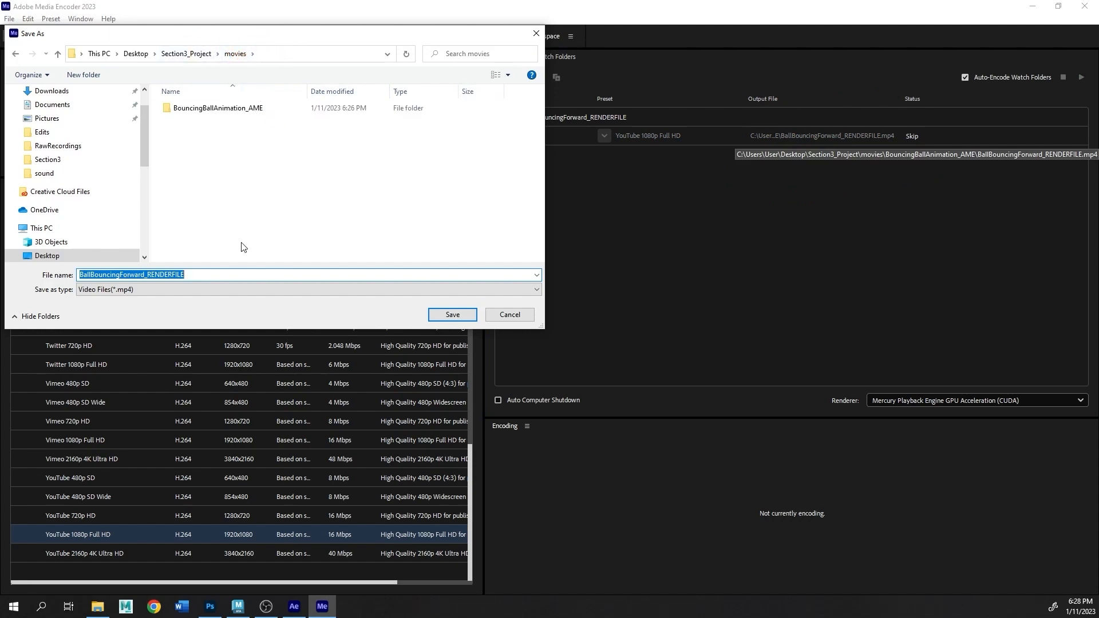
text(Sectio)
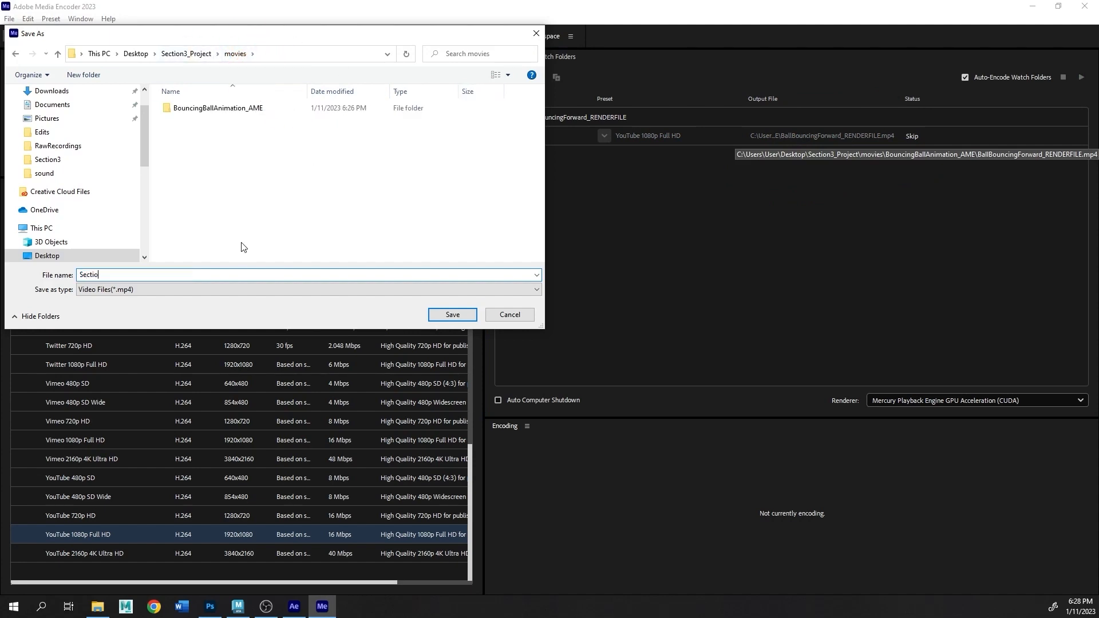
text(n3_Final)
click(452, 314)
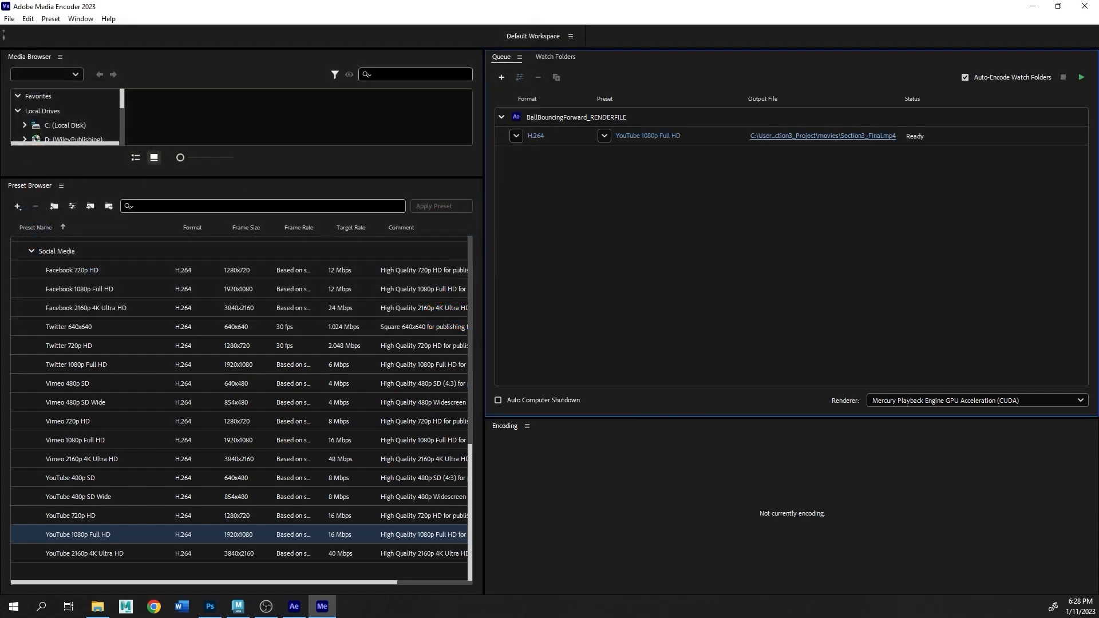
- Start encoding the render queue
mouse_move(1087, 90)
mouse_down()
mouse_move(1066, 64)
mouse_move(1081, 59)
mouse_move(1055, 83)
mouse_up()
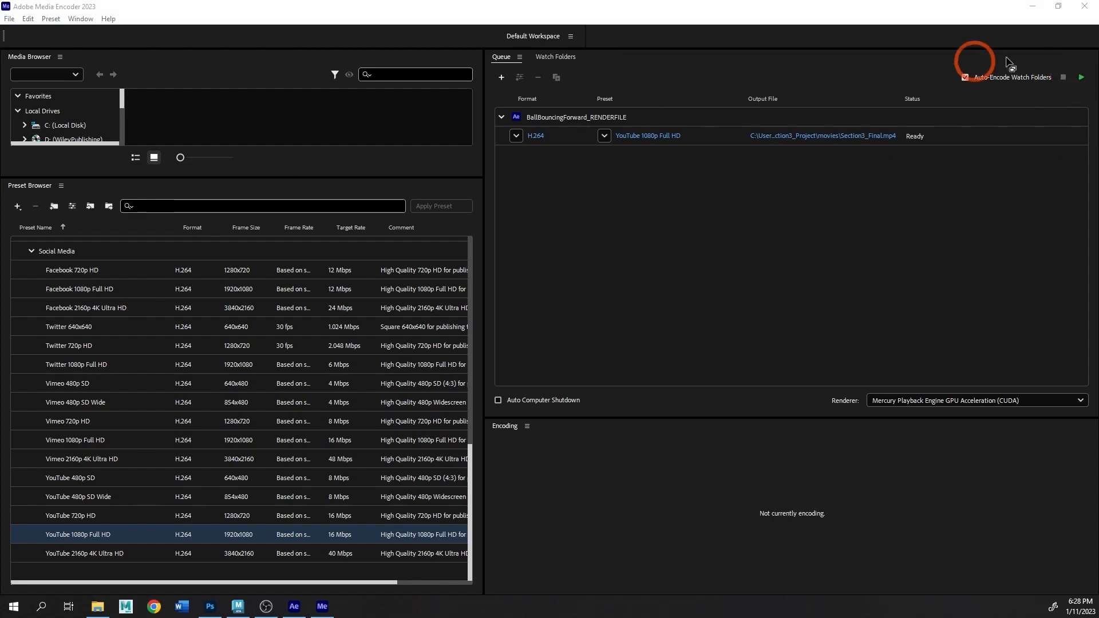
click(1081, 77)
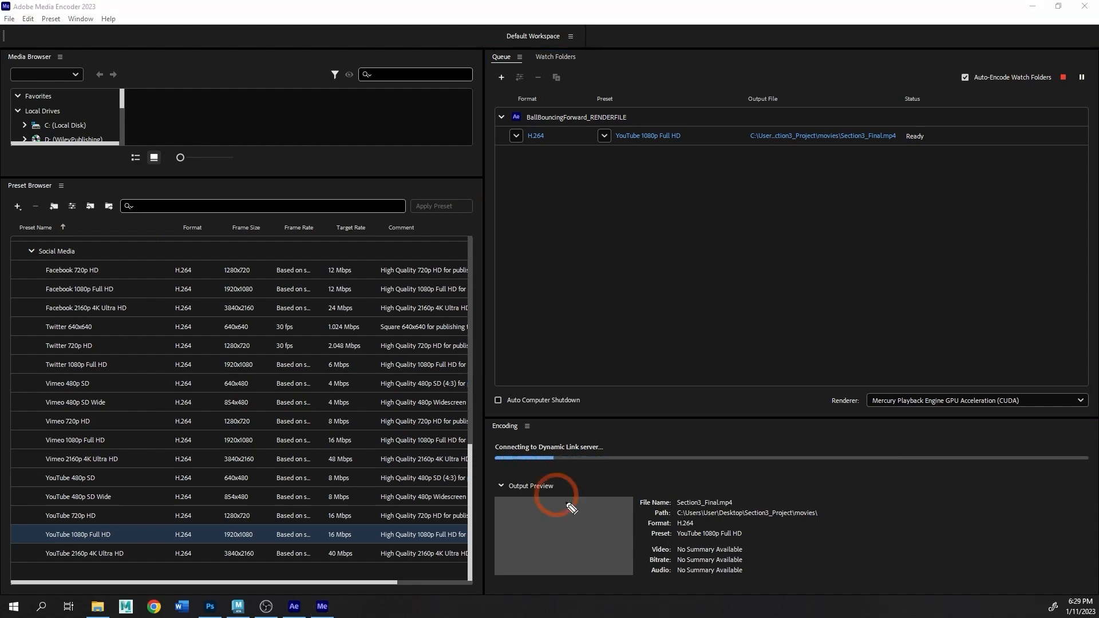
mouse_move(545, 557)
mouse_down()
mouse_move(671, 412)
mouse_move(720, 442)
mouse_move(516, 545)
mouse_up()
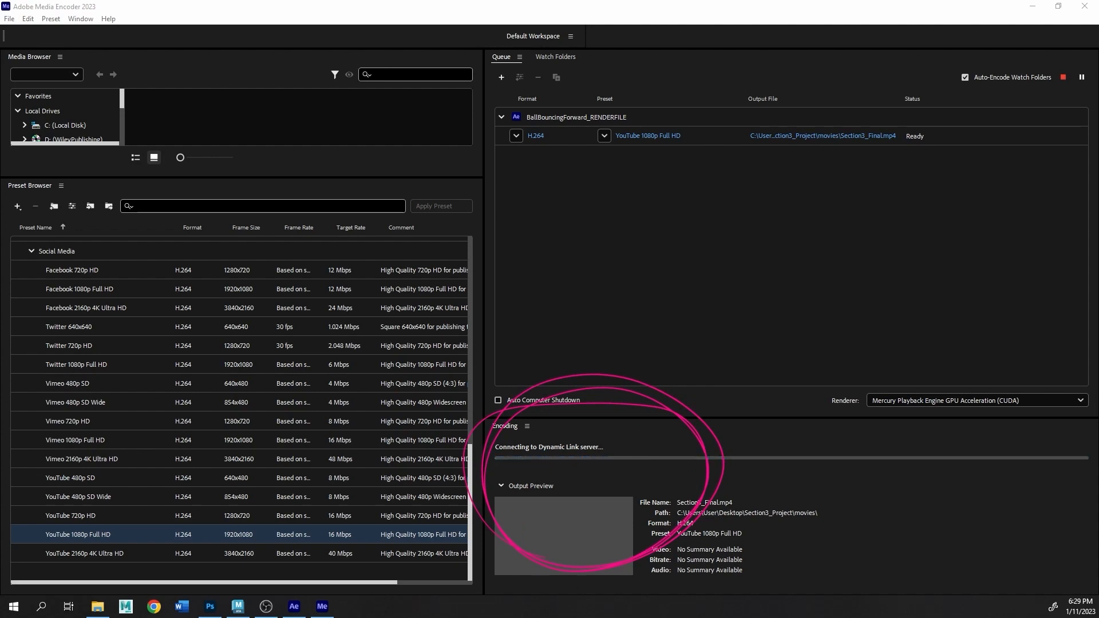
key(Escape)
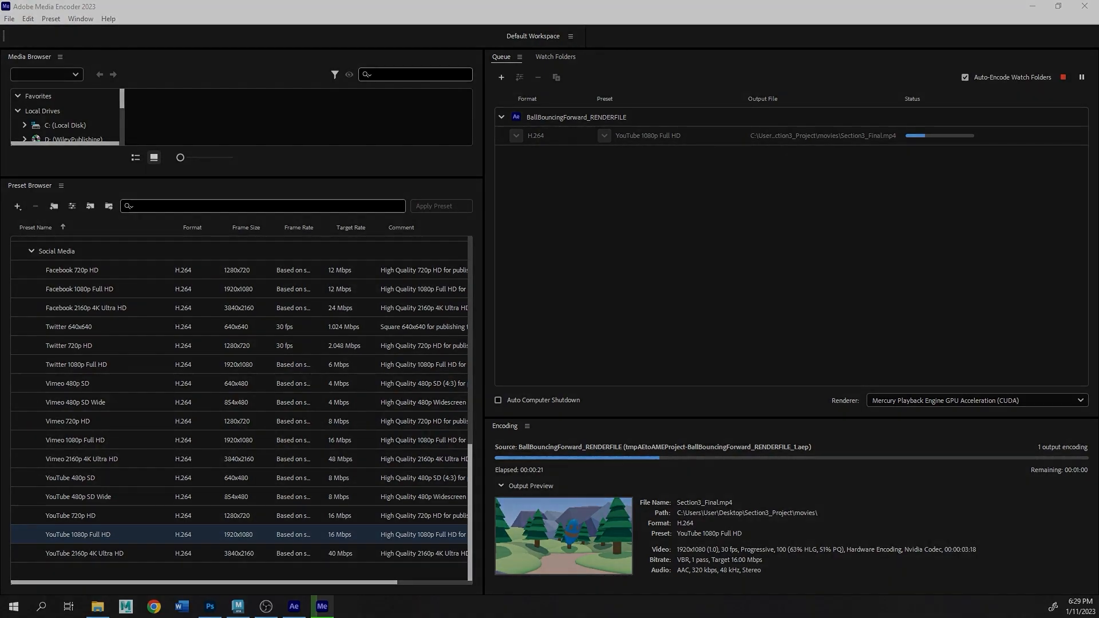
- Open the rendered Section3_Final video from the project's movies folder in File Explorer
double_click(329, 265)
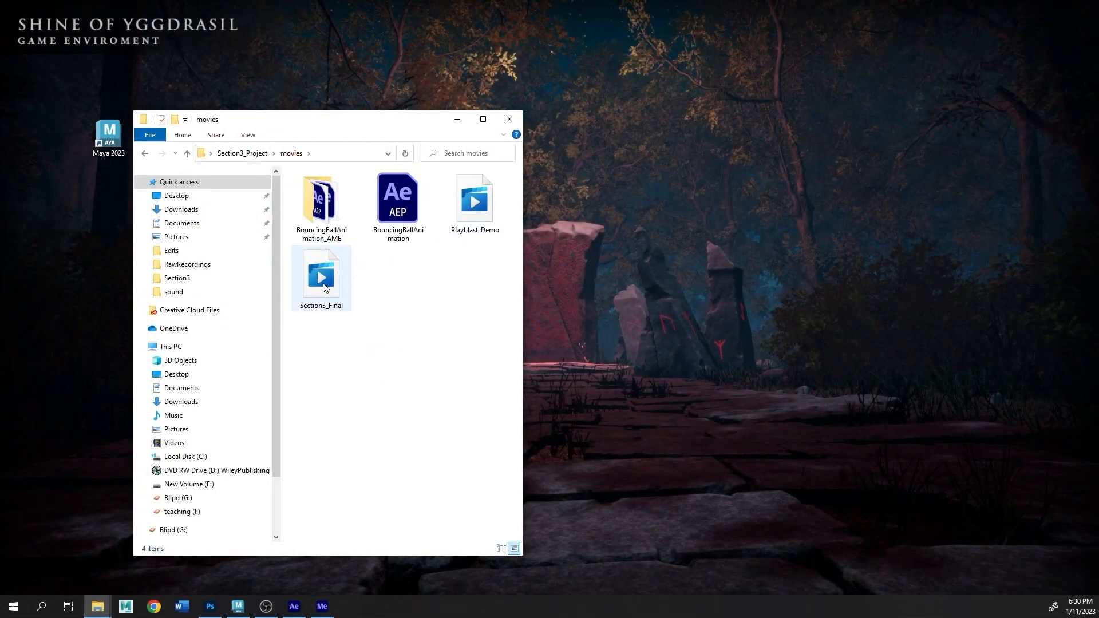
double_click(321, 282)
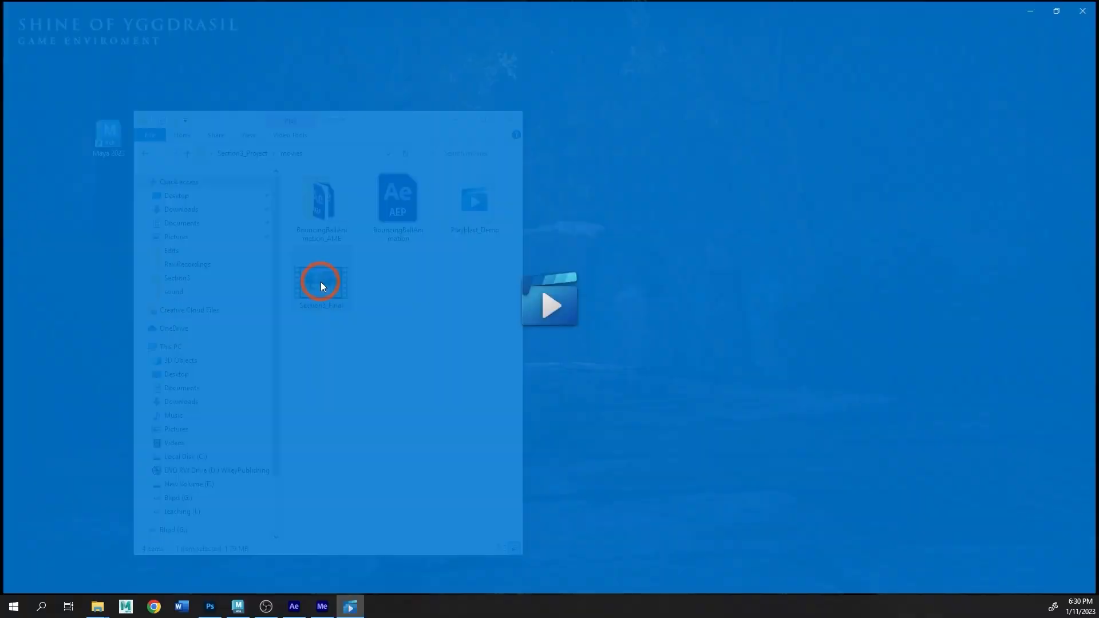